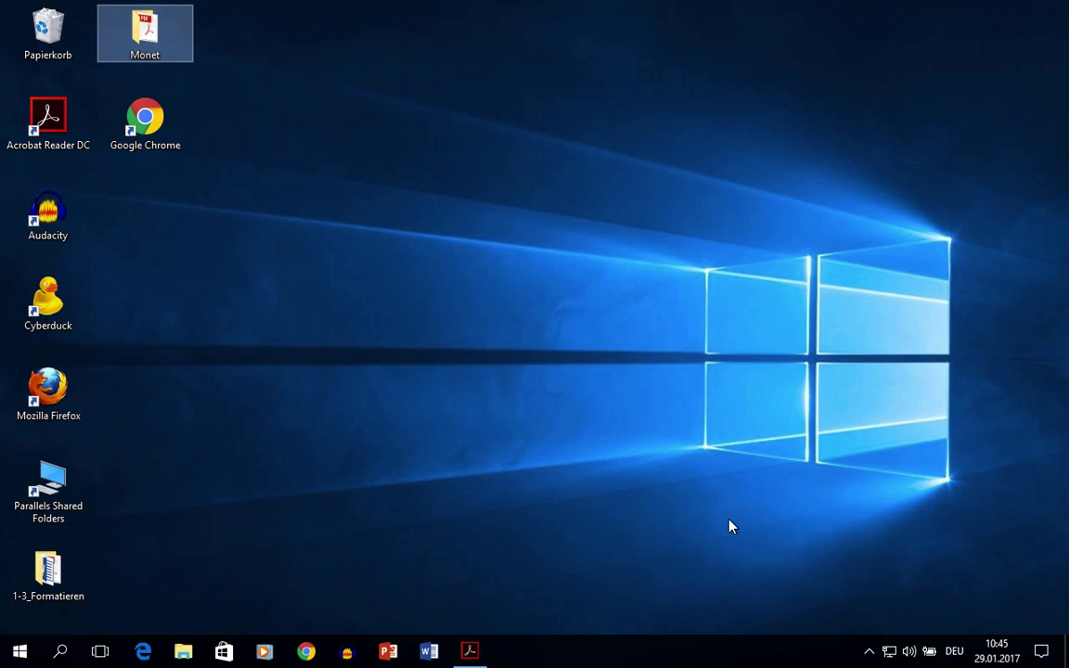
# Step: Open the Monet folder from the desktop, shift its window left, and select Vorlage.pdf
pyautogui.doubleClick(153, 39)
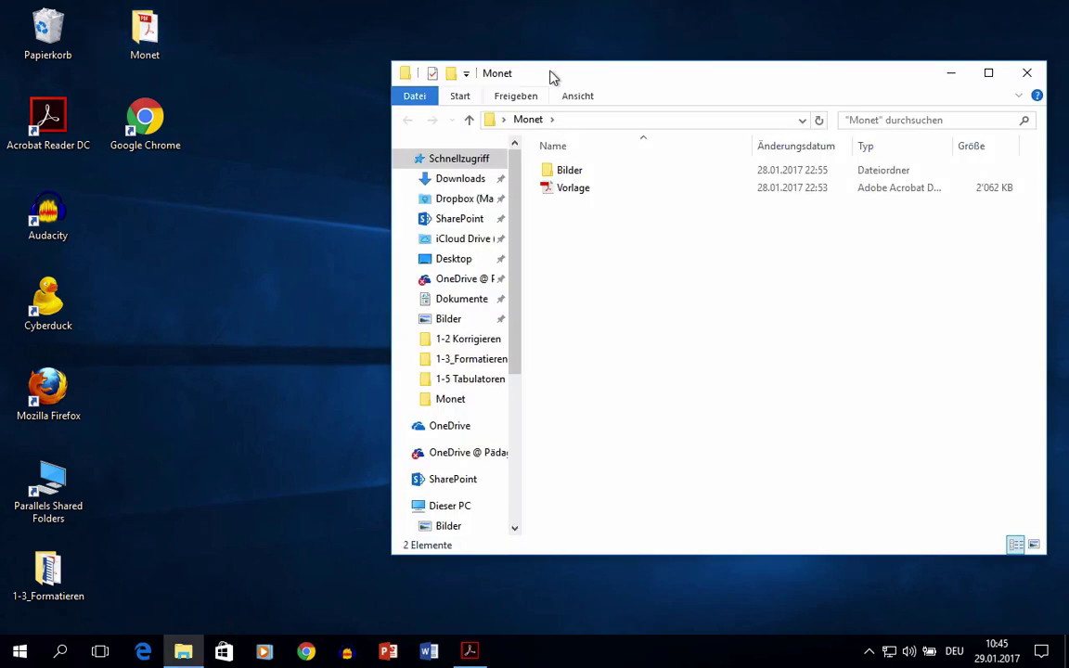
pyautogui.moveTo(583, 74); pyautogui.dragTo(439, 67)
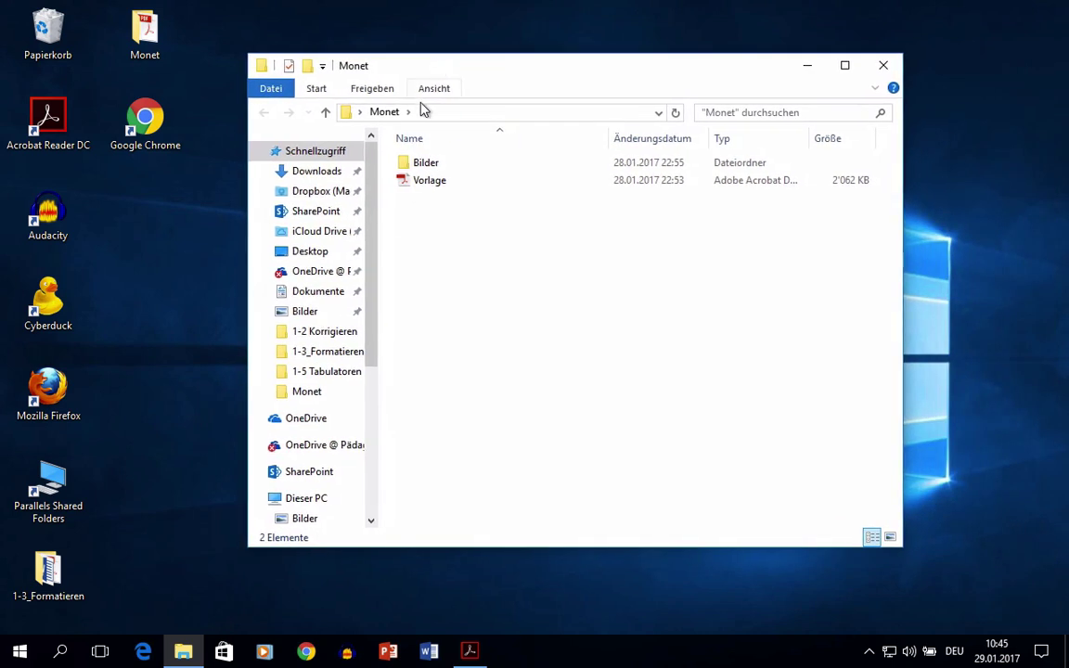
pyautogui.click(430, 189)
# Step: Open Vorlage.pdf in Acrobat Reader DC and look over its Claude Monet slide pages
pyautogui.doubleClick(429, 189)
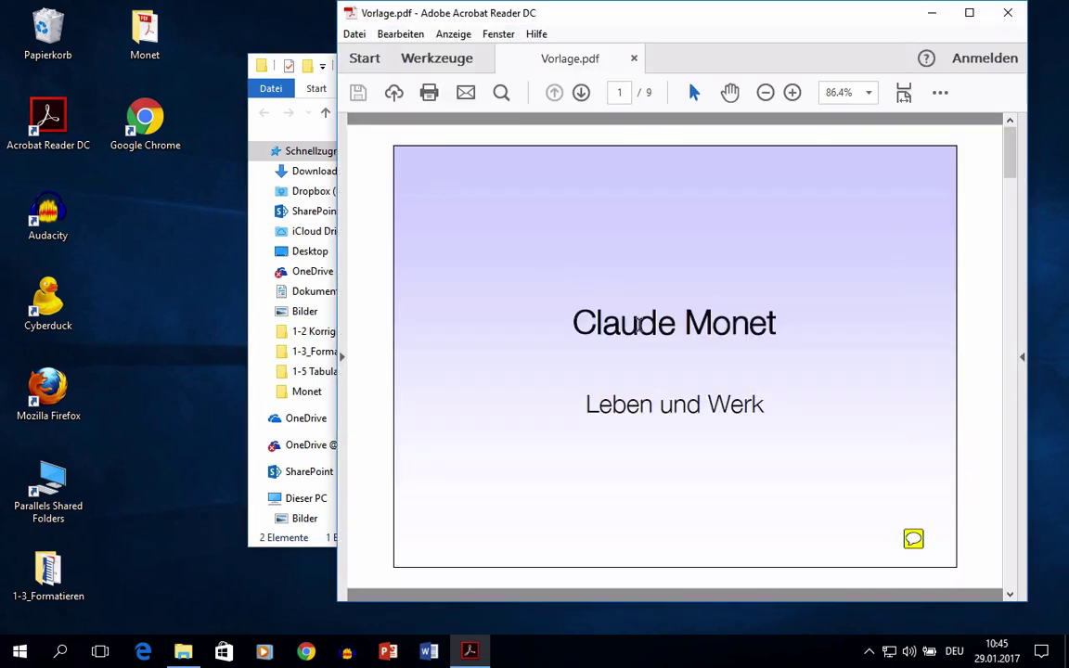
pyautogui.moveTo(1012, 153)
pyautogui.mouseDown()
pyautogui.moveTo(1017, 227)
pyautogui.moveTo(1010, 166)
pyautogui.mouseUp()
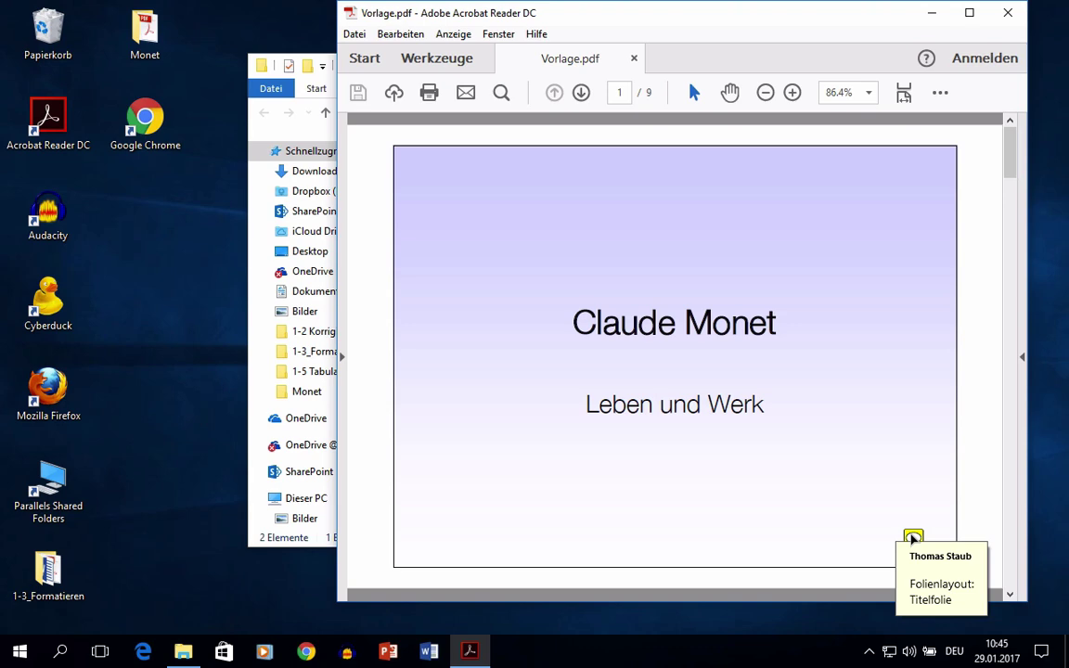
# Step: Minimize Acrobat Reader, check the 12 Monet JPG images in Bilder, and return to Monet
pyautogui.click(932, 13)
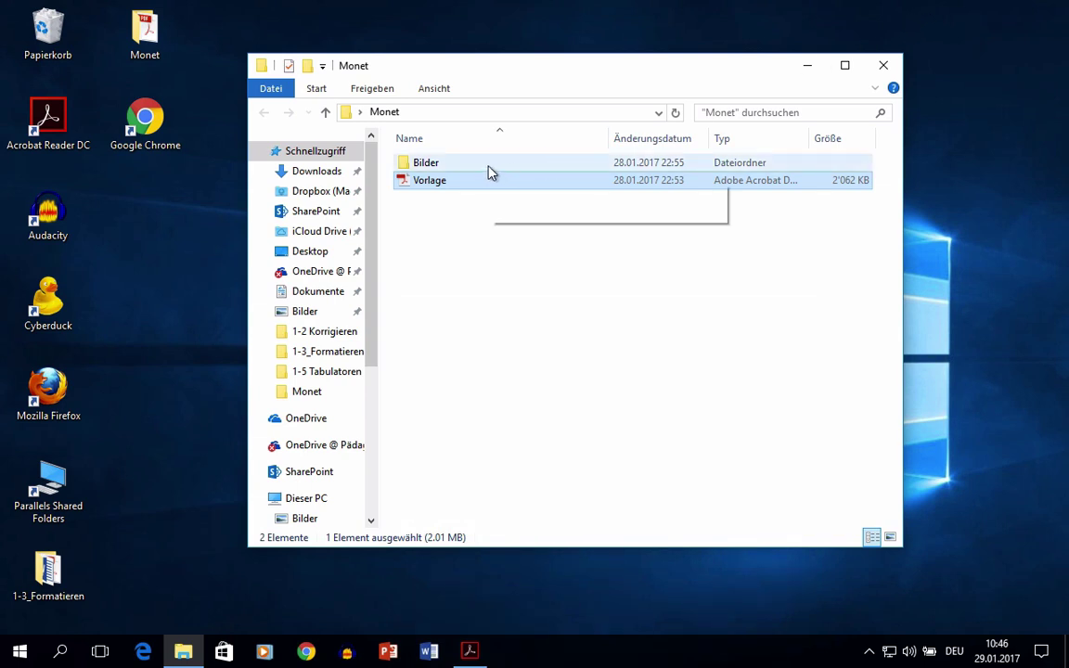
pyautogui.doubleClick(428, 163)
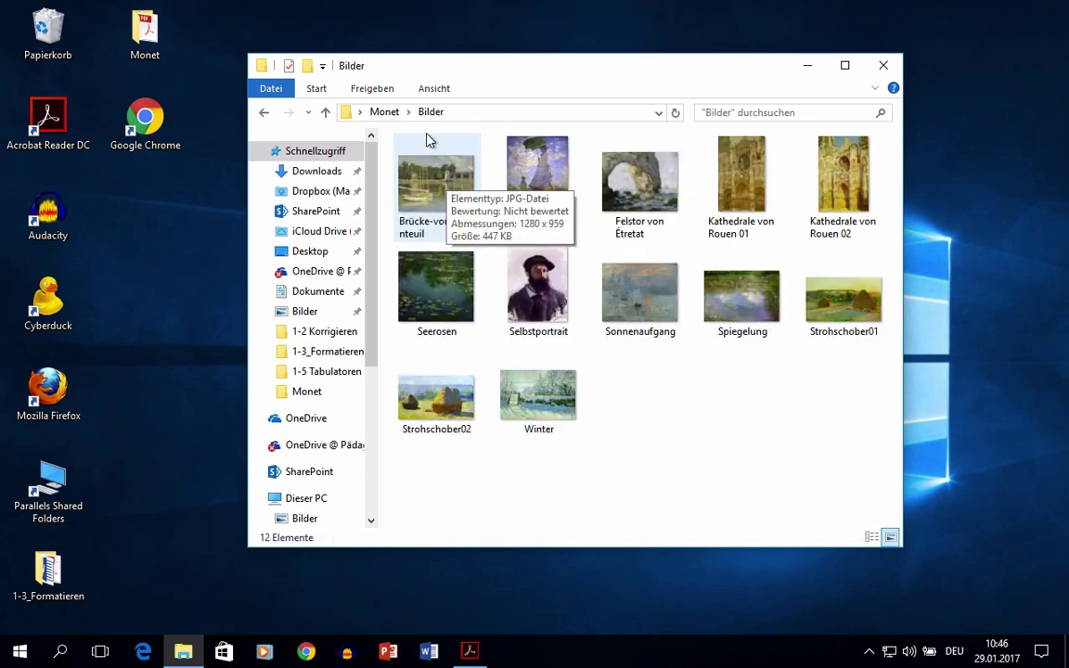
pyautogui.click(326, 111)
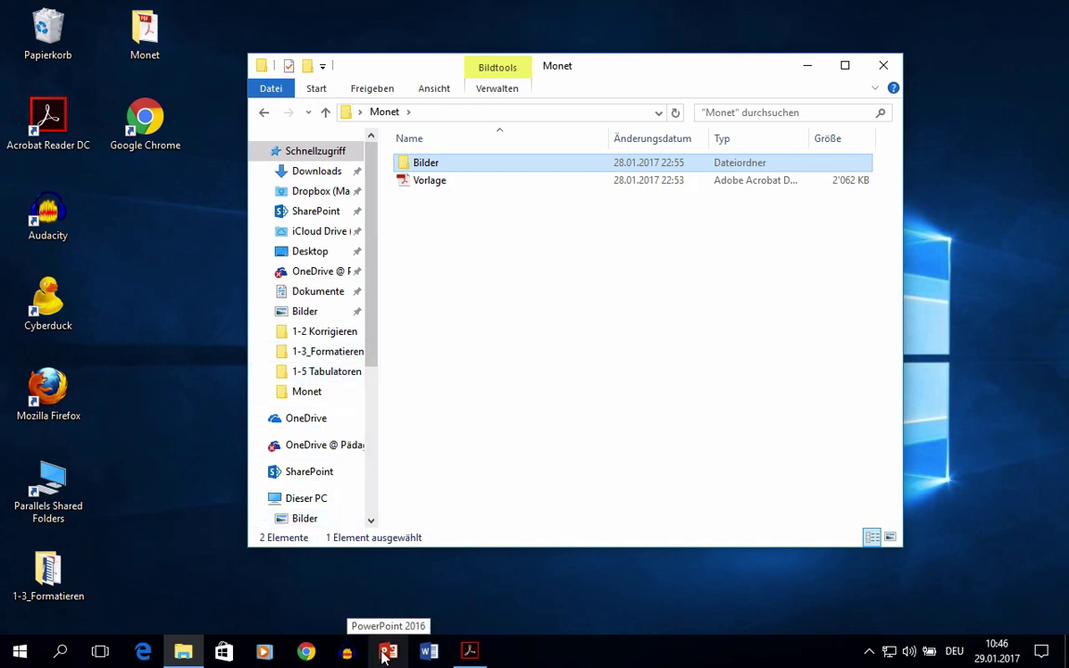
# Step: Find PowerPoint 2016 under P in the Start menu app list and launch it
pyautogui.click(20, 654)
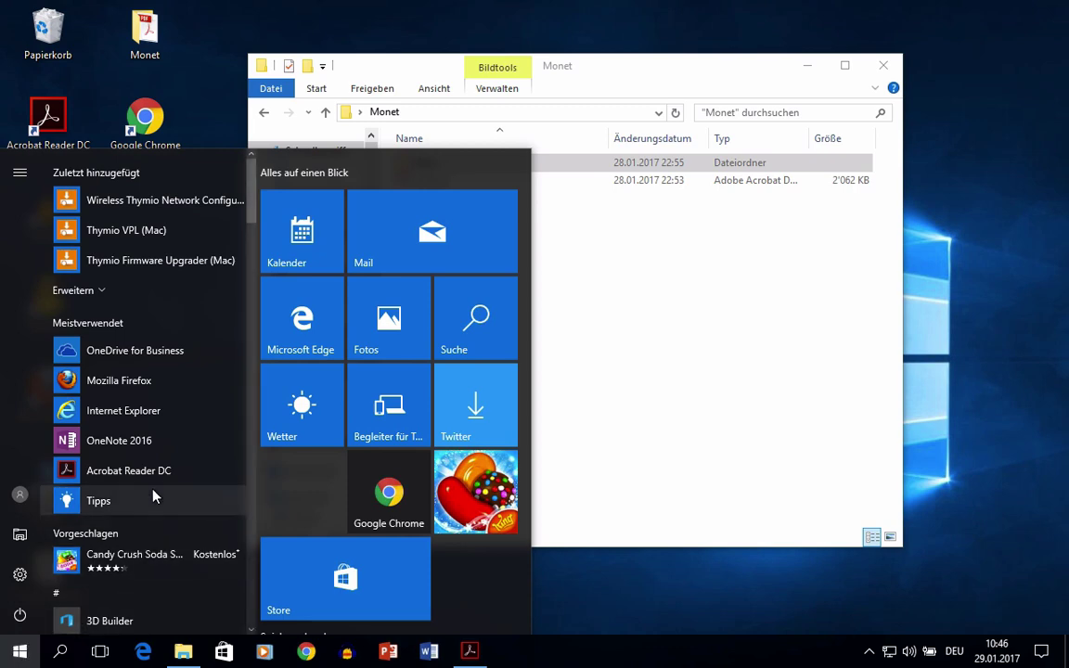
pyautogui.scroll(-2, 371, 460)
pyautogui.scroll(-3, 379, 462)
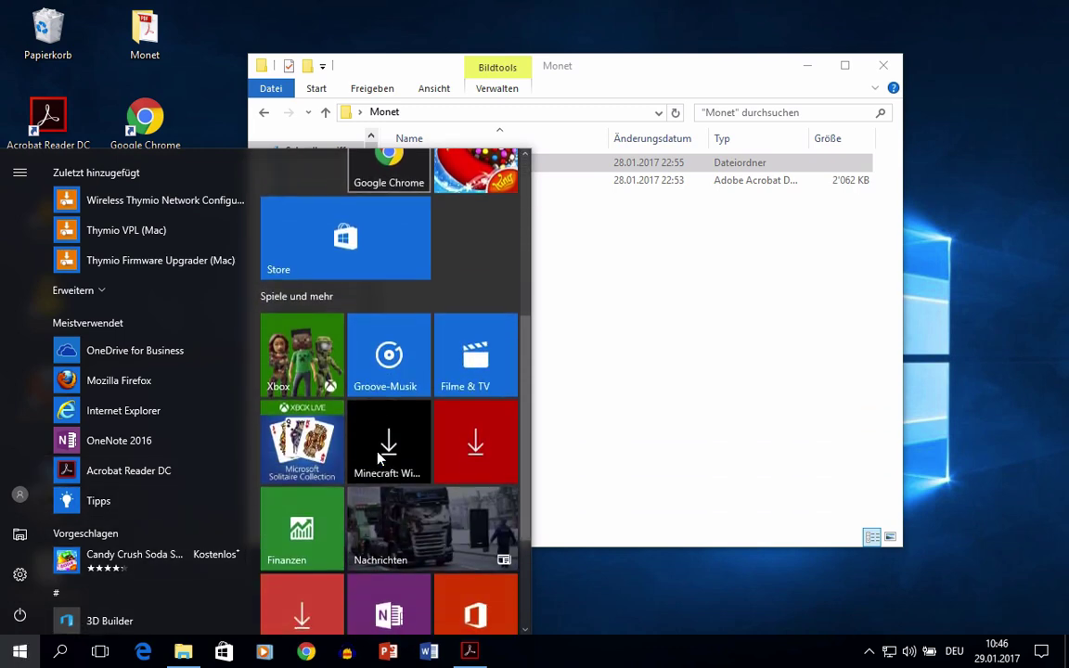
pyautogui.scroll(-10, 107, 554)
pyautogui.scroll(-3, 108, 554)
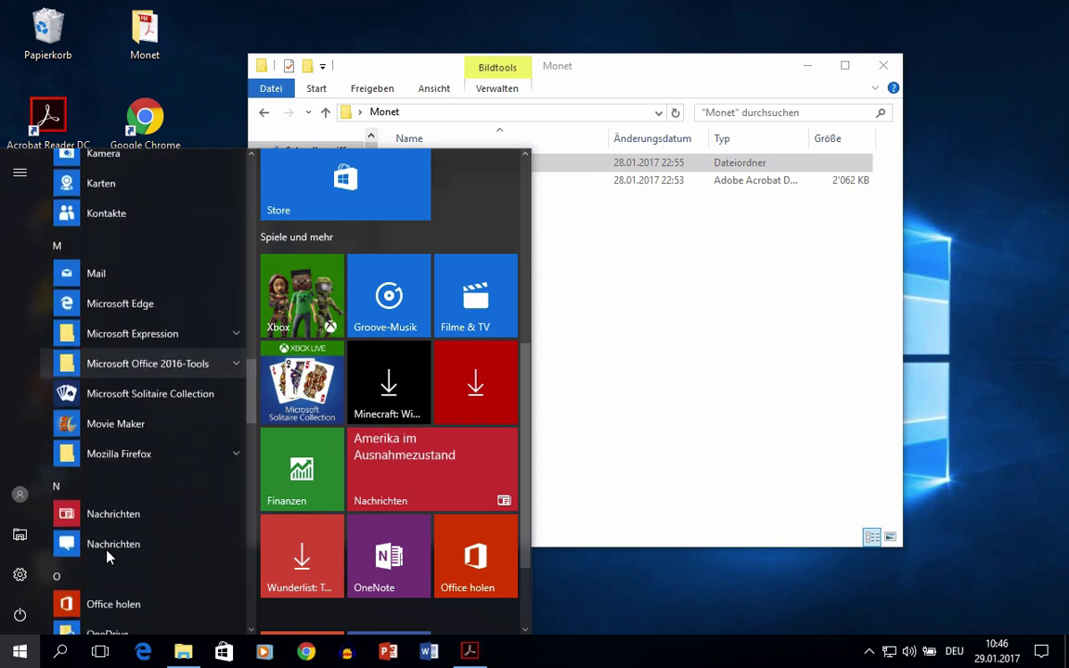
pyautogui.scroll(-3, 108, 554)
pyautogui.scroll(-3, 107, 554)
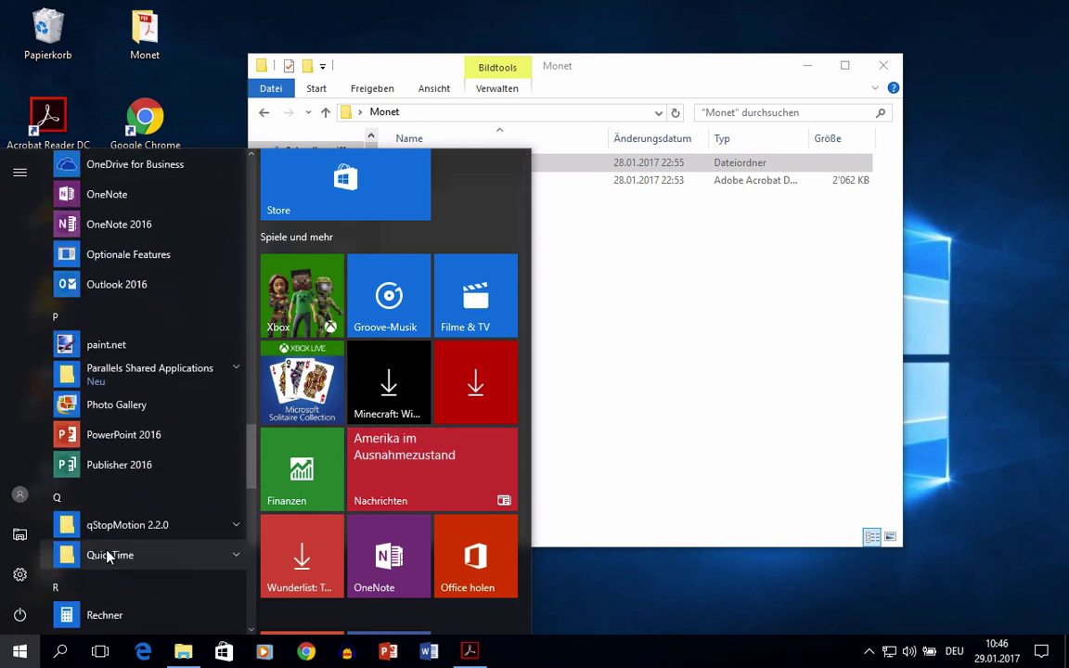
pyautogui.rightClick(129, 447)
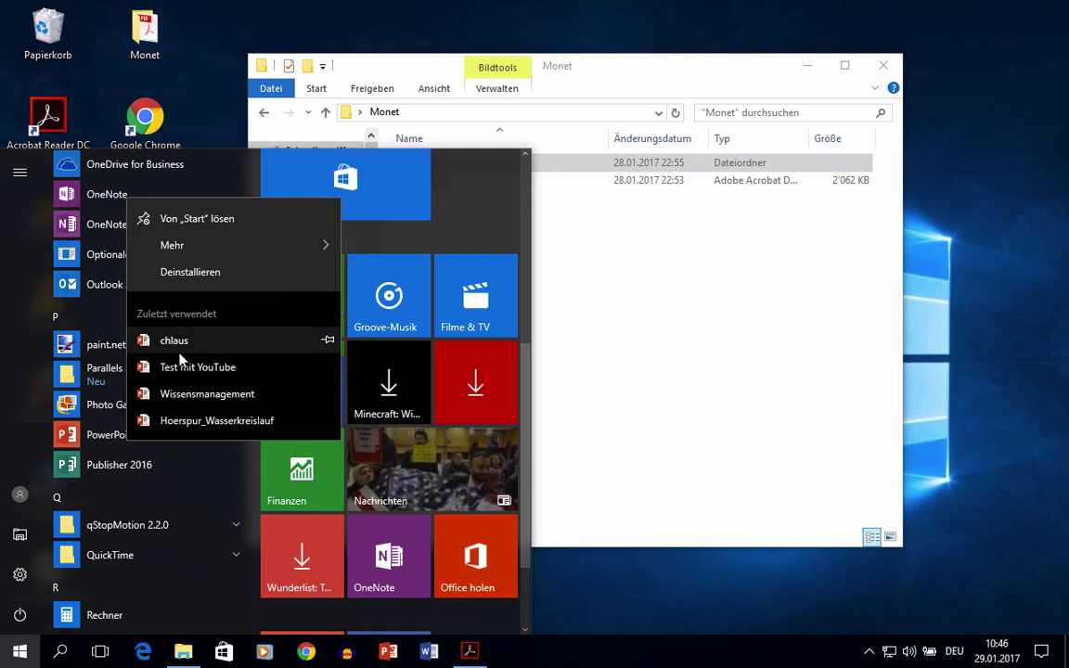
pyautogui.moveTo(173, 245)
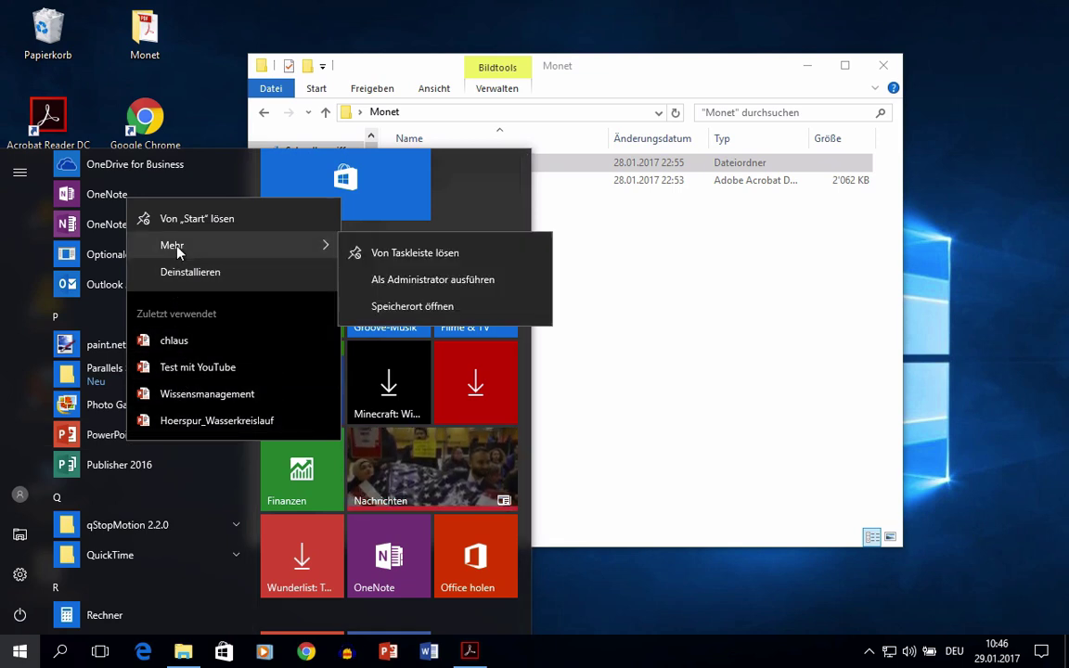
pyautogui.click(388, 651)
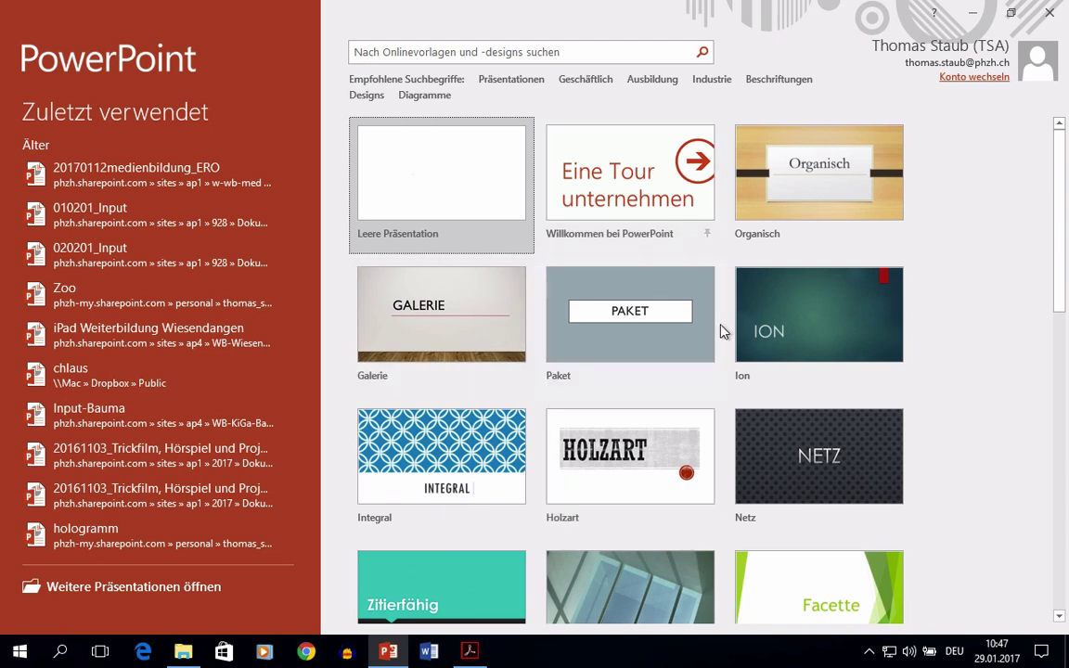
pyautogui.moveTo(630, 464)
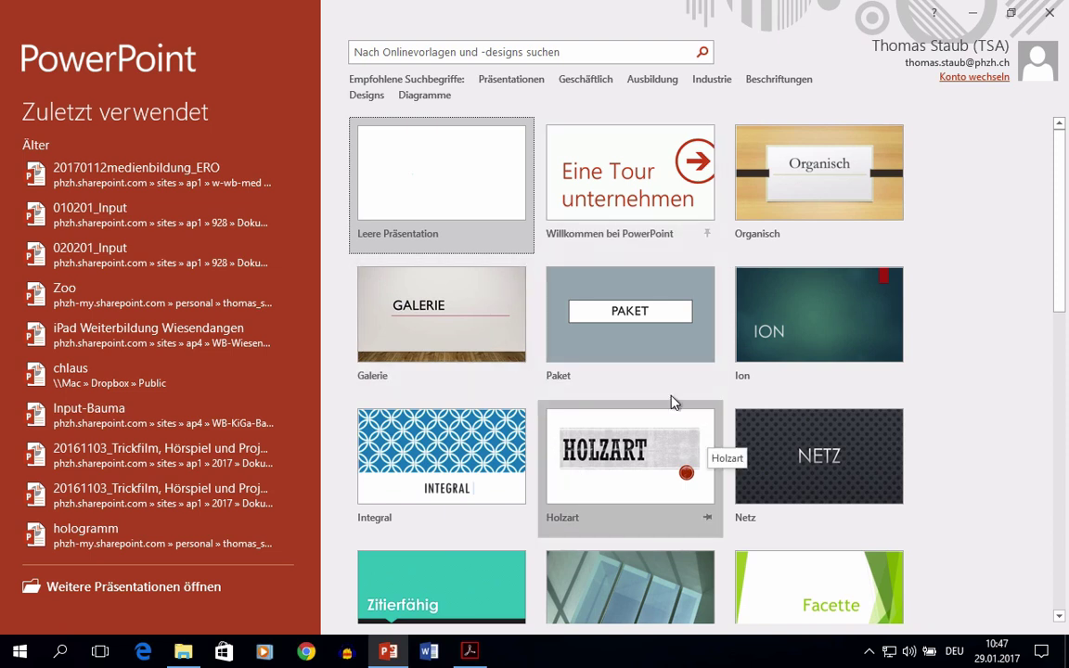
# Step: Create a new Leere Präsentation from the PowerPoint start screen
pyautogui.click(480, 188)
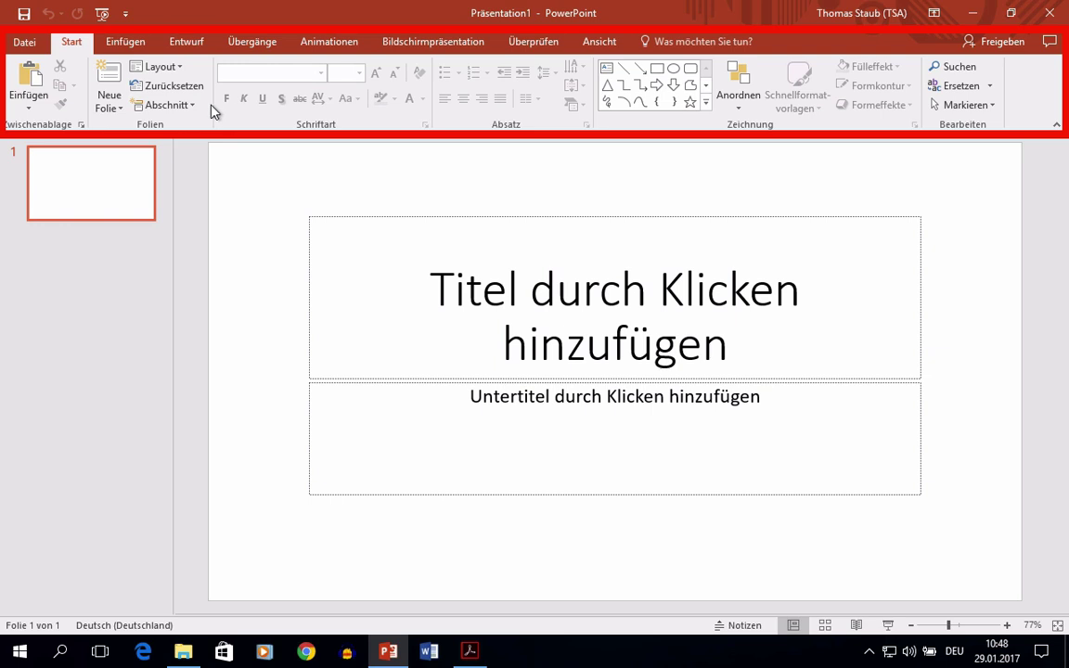
pyautogui.click(129, 48)
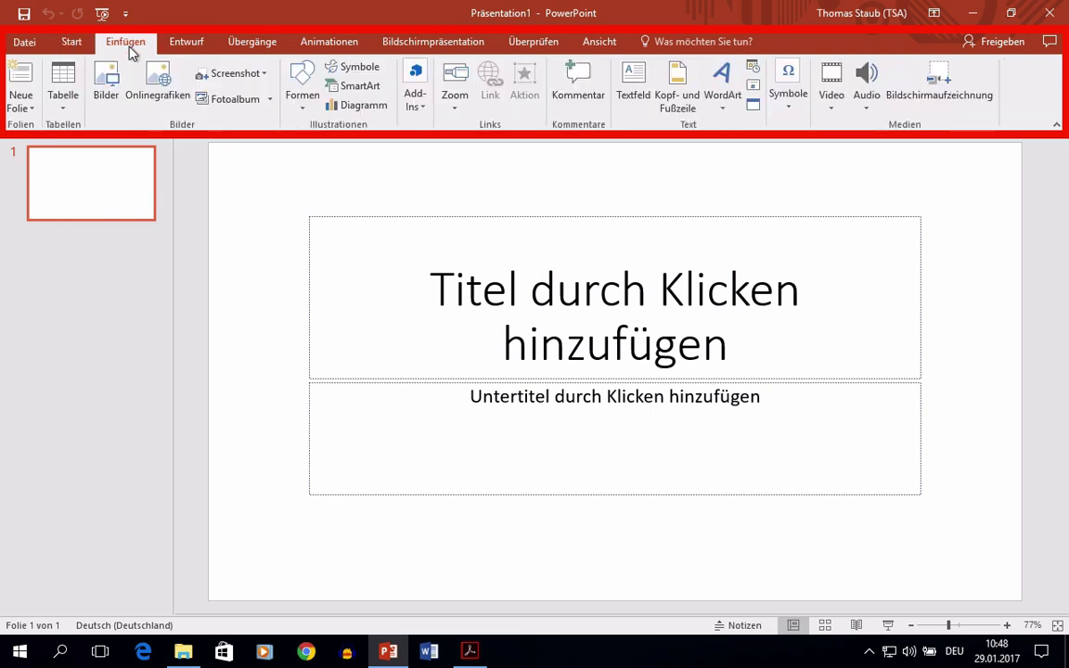
pyautogui.click(195, 42)
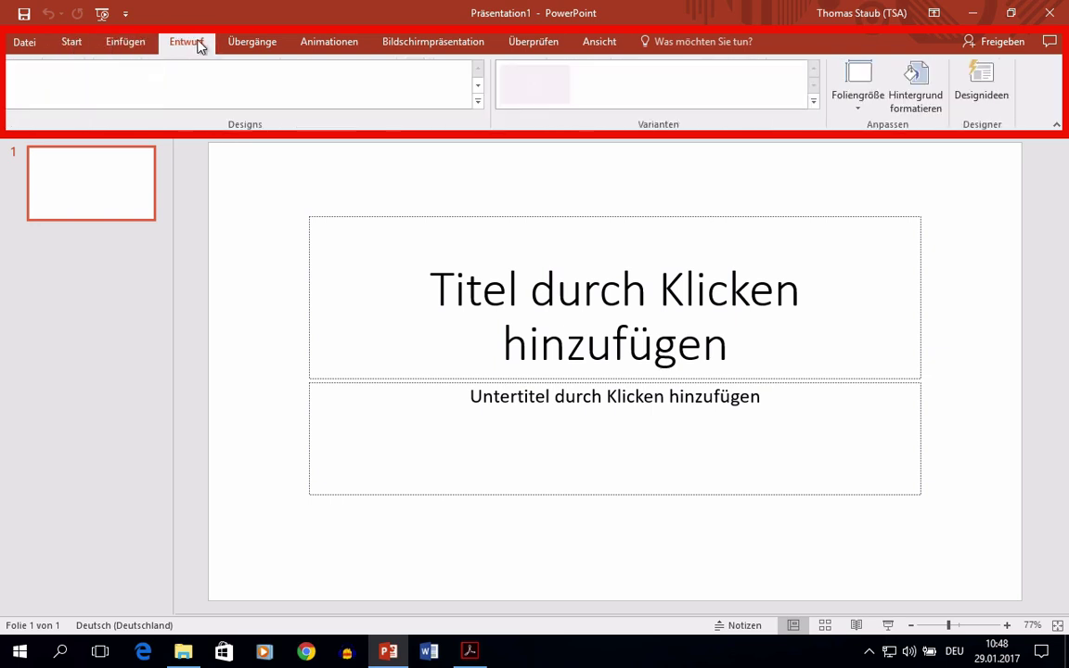
pyautogui.click(250, 41)
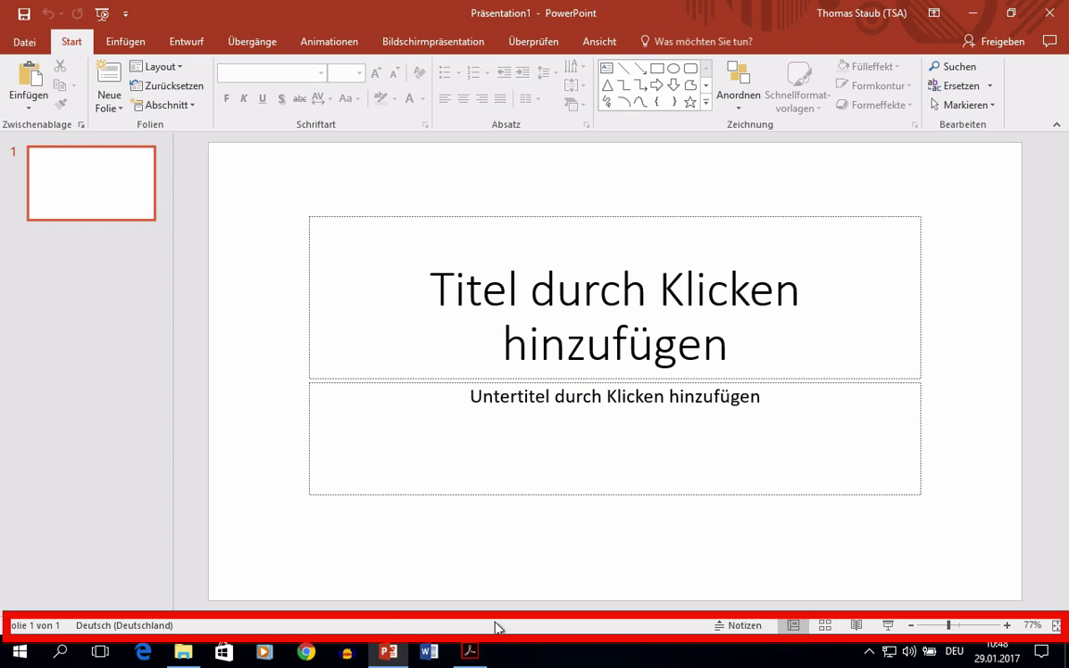
pyautogui.click(743, 626)
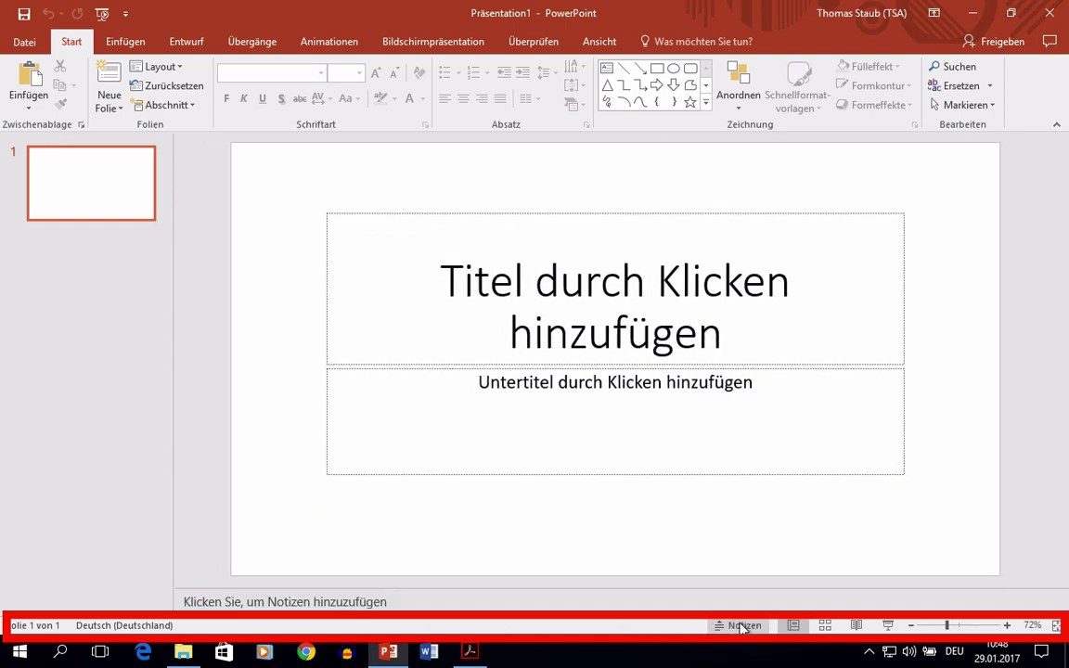
pyautogui.click(742, 626)
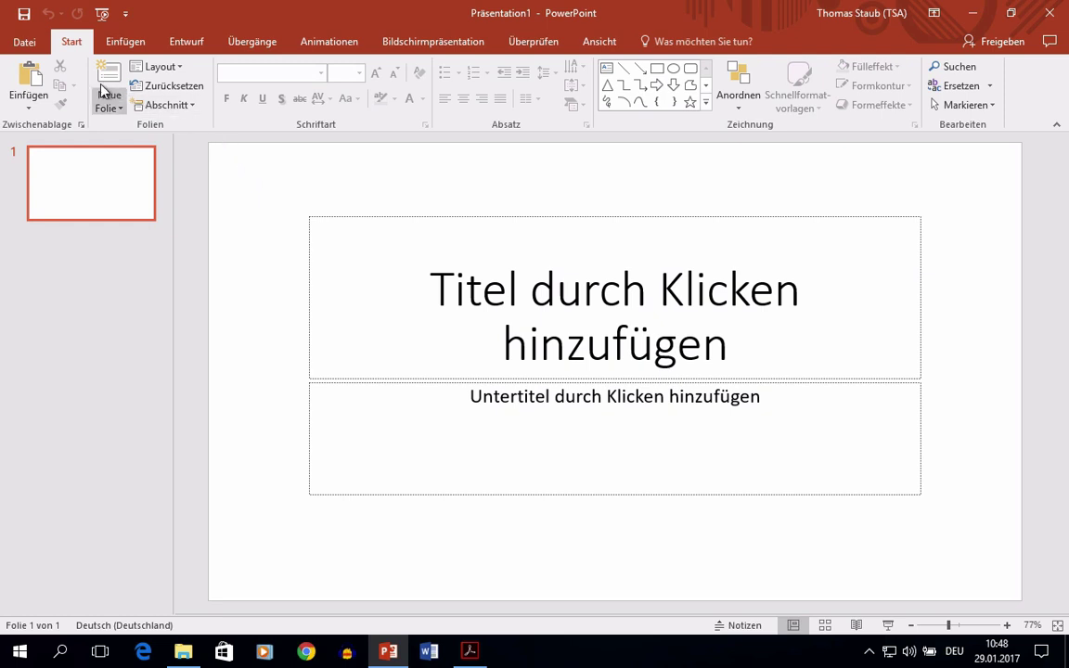
# Step: Open PowerPoint-Optionen from the Datei backstage menu
pyautogui.click(26, 42)
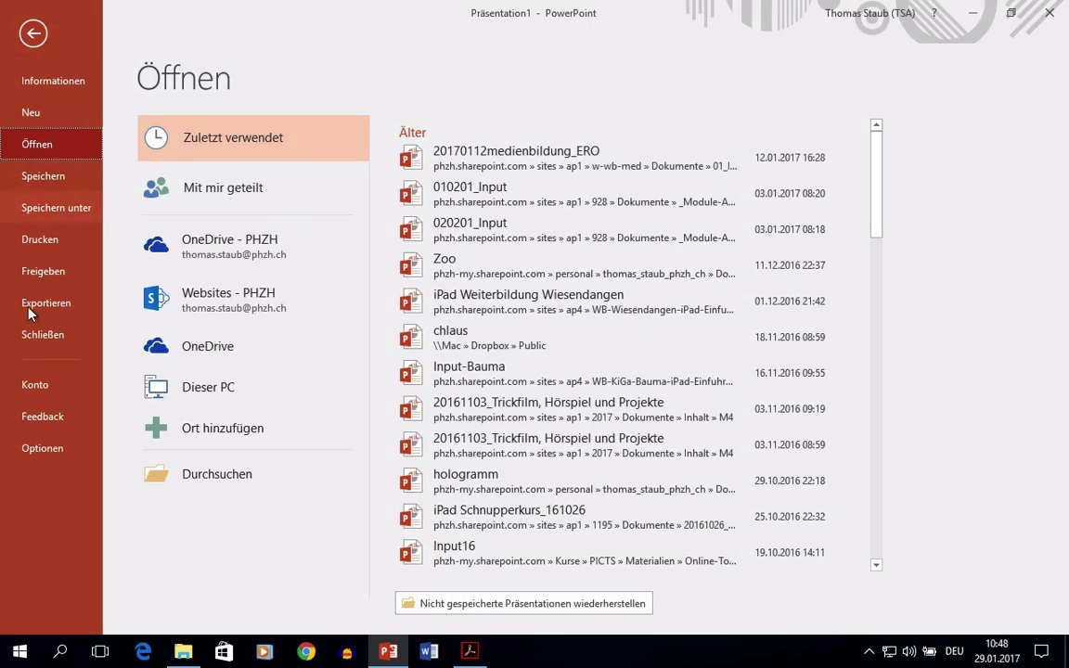
pyautogui.click(37, 453)
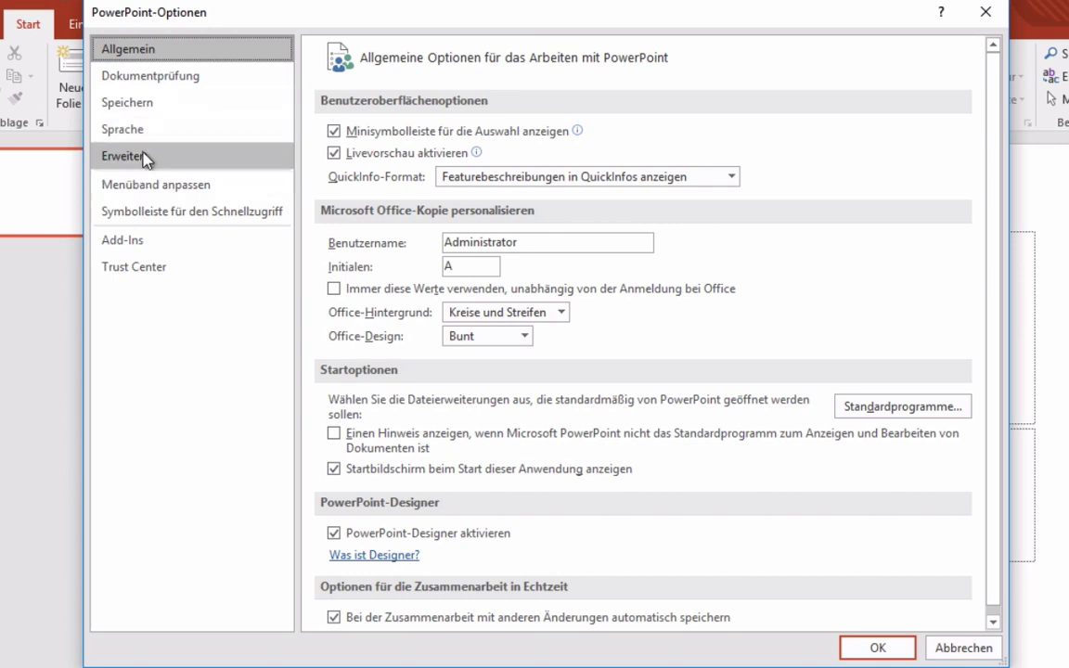
# Step: On Dokumentprüfung, uncheck the five Office spelling options and bring up AutoKorrektur-Optionen
pyautogui.click(145, 82)
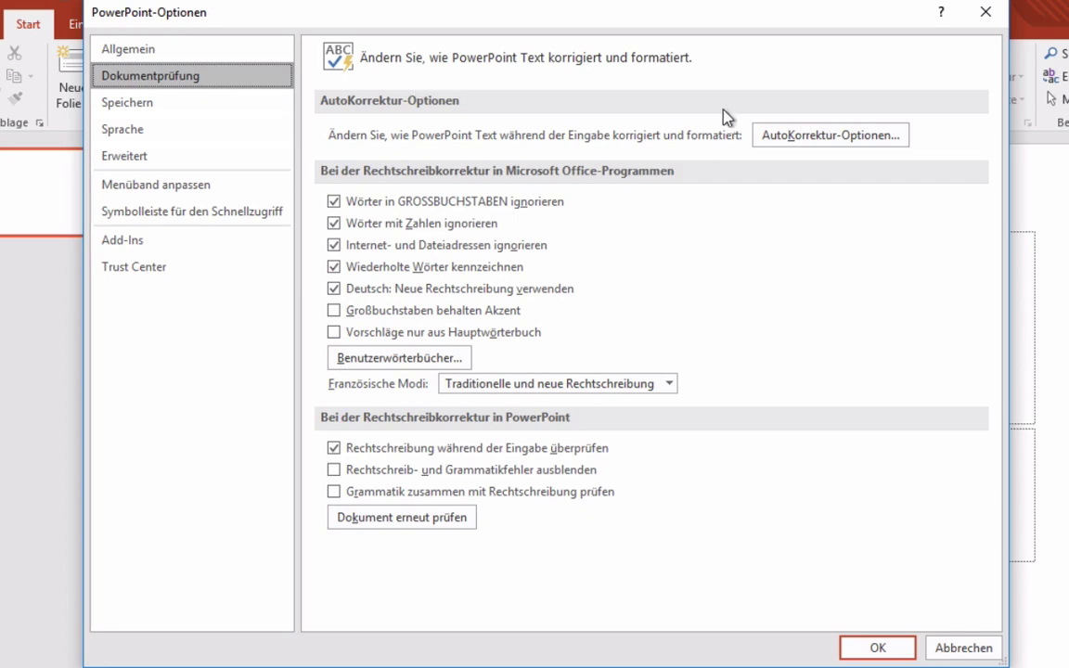
pyautogui.click(335, 202)
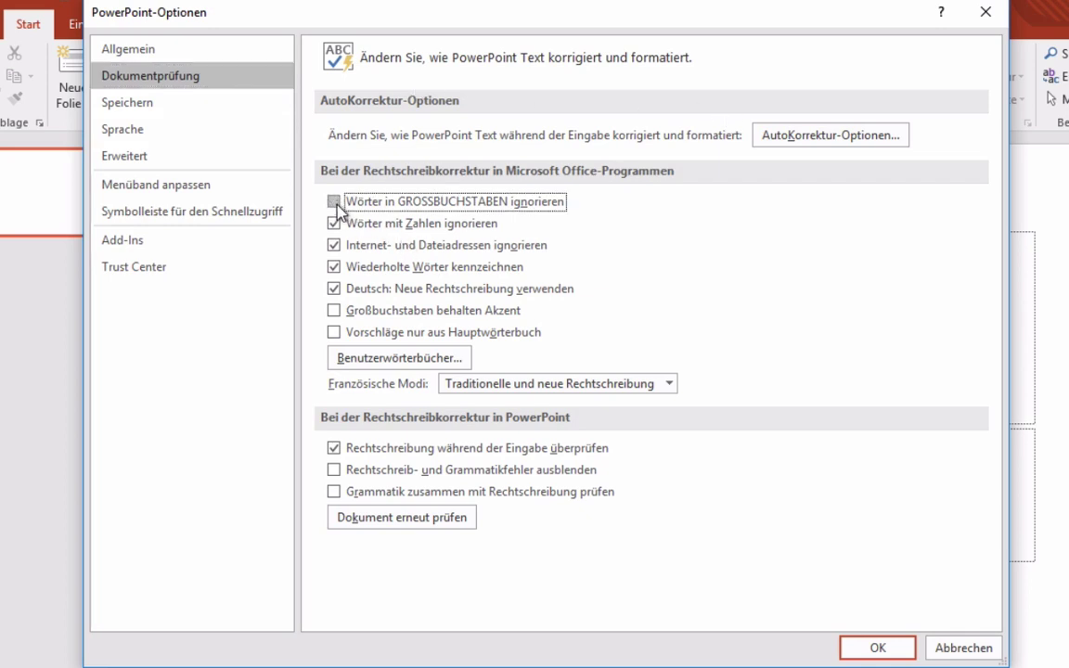
pyautogui.click(334, 224)
pyautogui.click(334, 245)
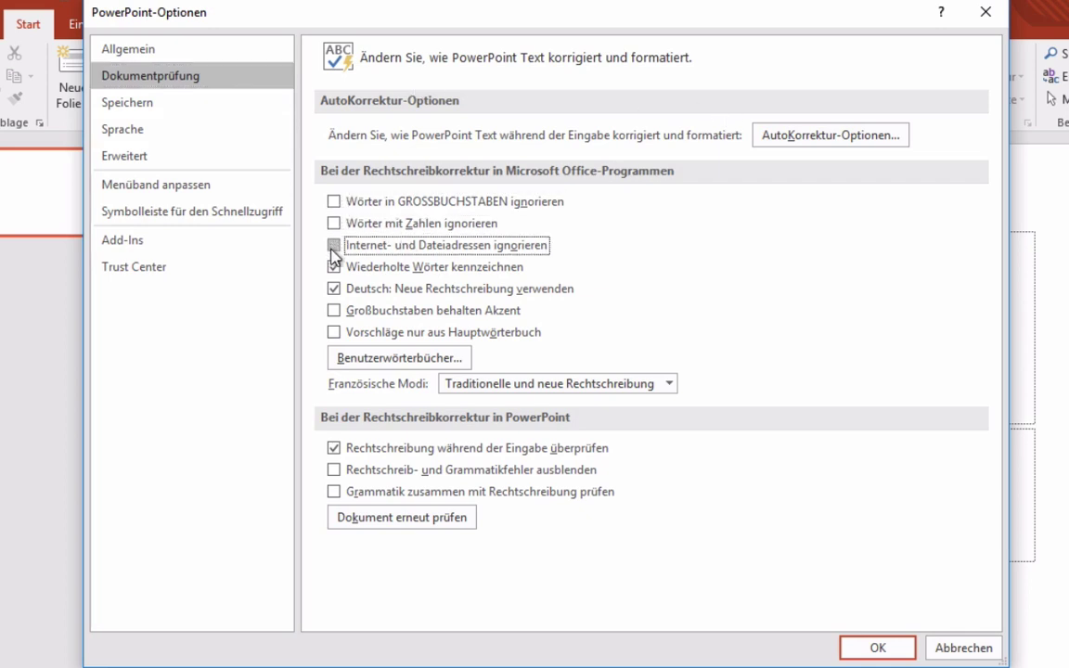
pyautogui.click(334, 266)
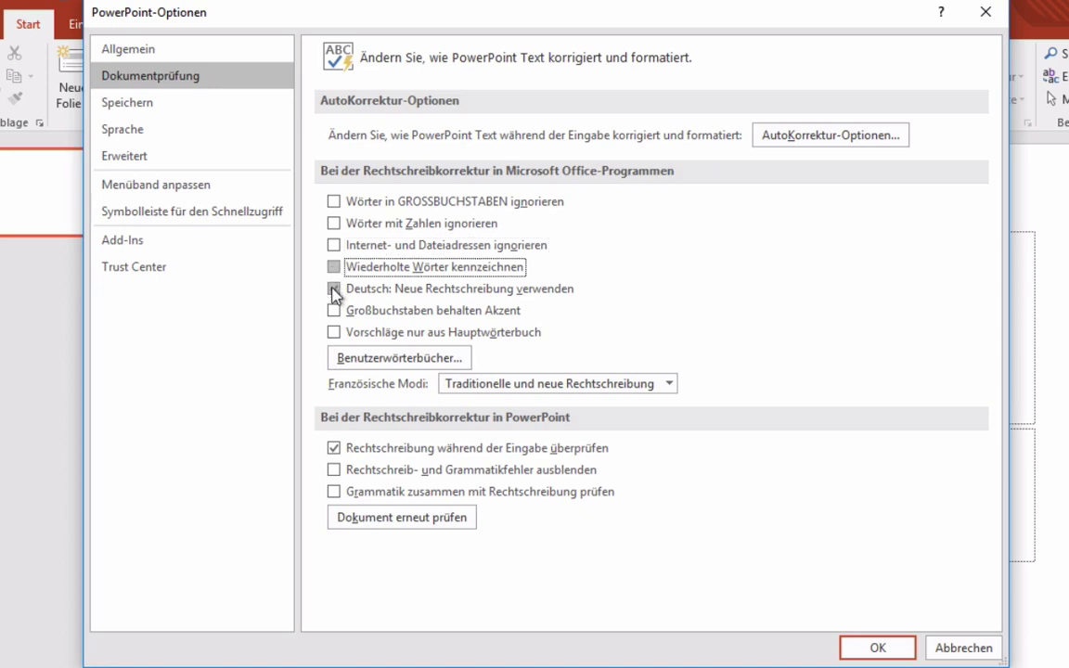
pyautogui.click(335, 289)
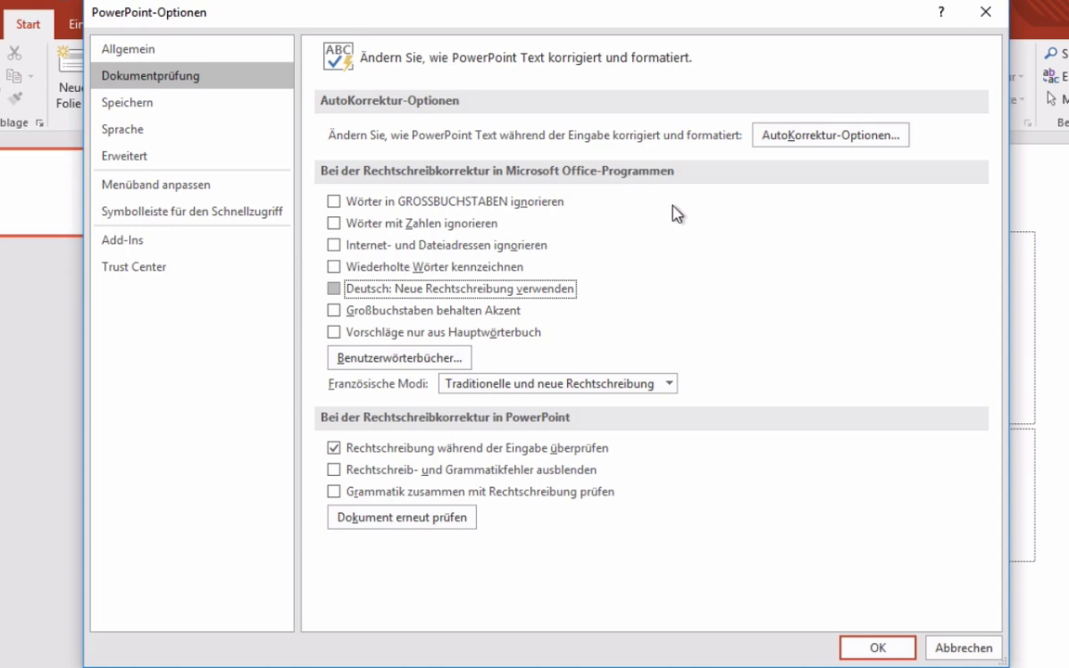
pyautogui.click(790, 146)
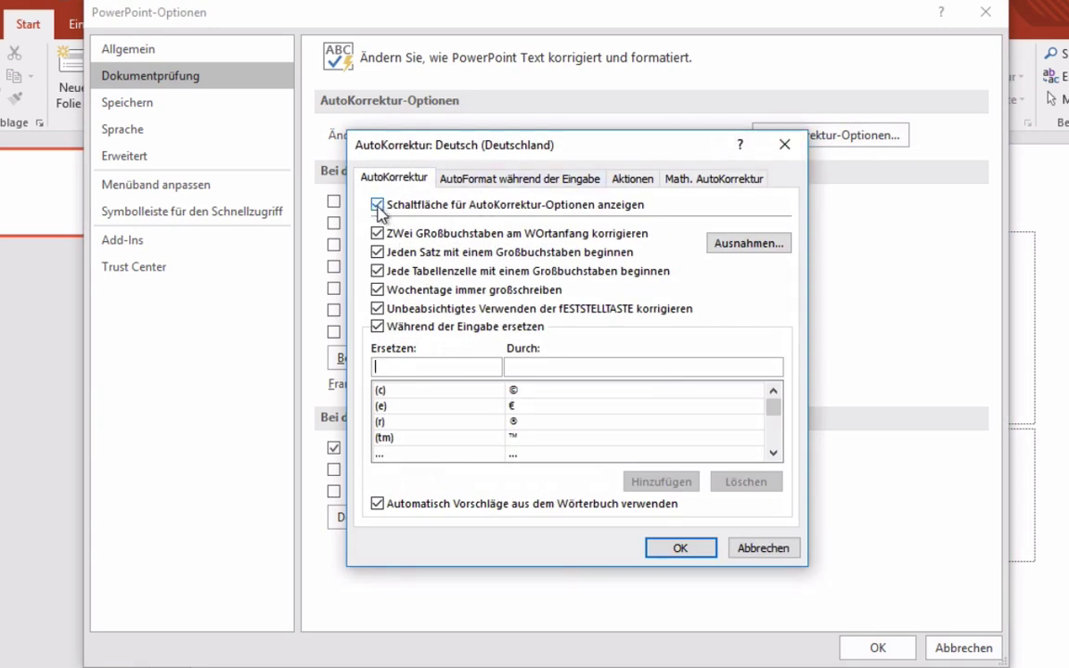
# Step: Turn off the AutoCorrect button, capitalisation fixes, weekday and caps-lock correction, and text replacement
pyautogui.click(377, 205)
pyautogui.click(378, 233)
pyautogui.click(377, 271)
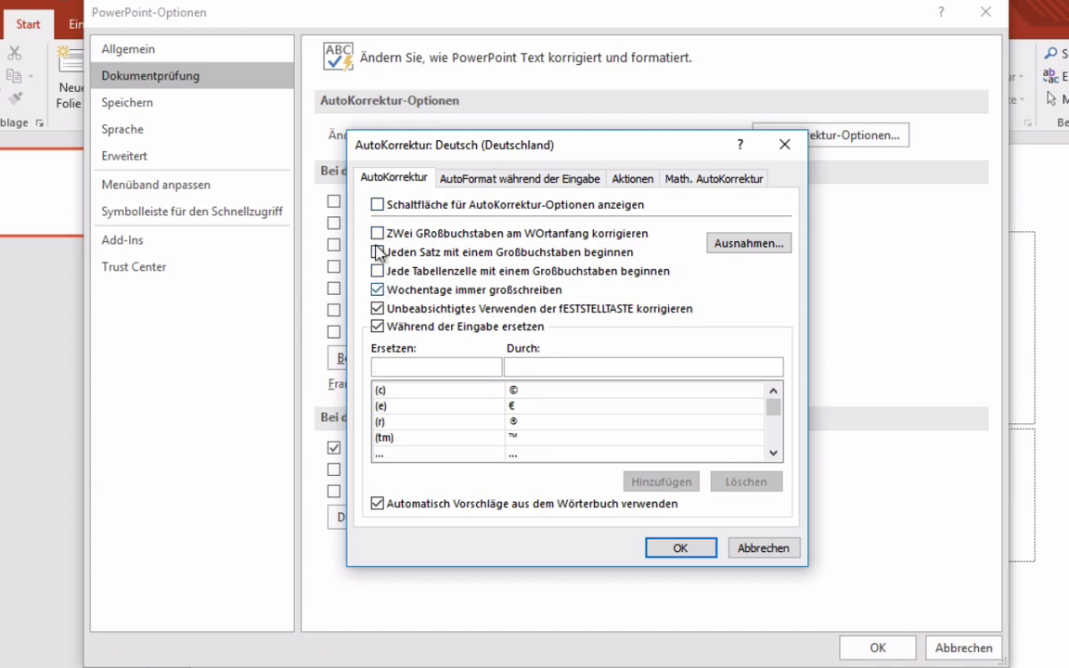
pyautogui.click(377, 204)
pyautogui.click(377, 289)
pyautogui.click(376, 308)
pyautogui.click(377, 326)
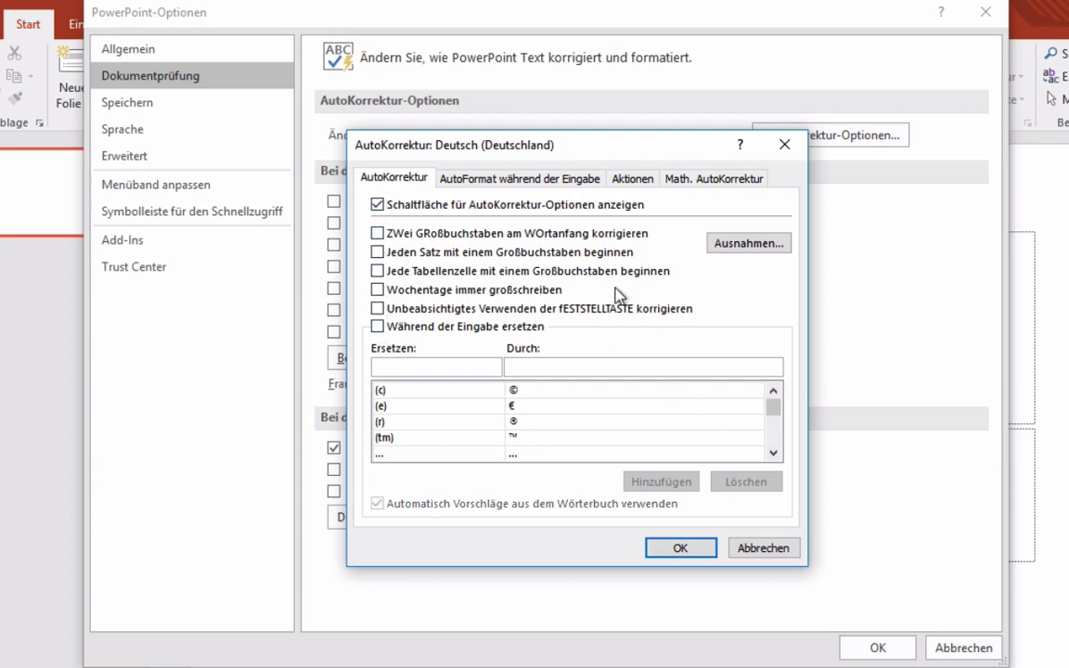
# Step: Check the AutoFormat während der Eingabe settings, then confirm AutoKorrektur and PowerPoint-Optionen
pyautogui.click(522, 181)
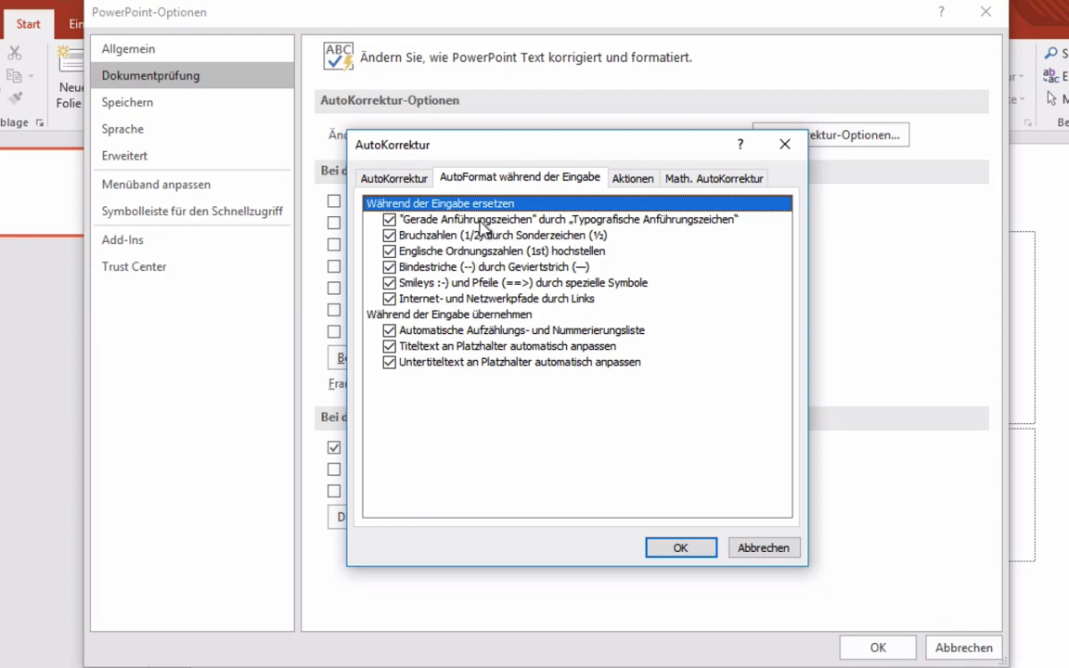
pyautogui.click(682, 548)
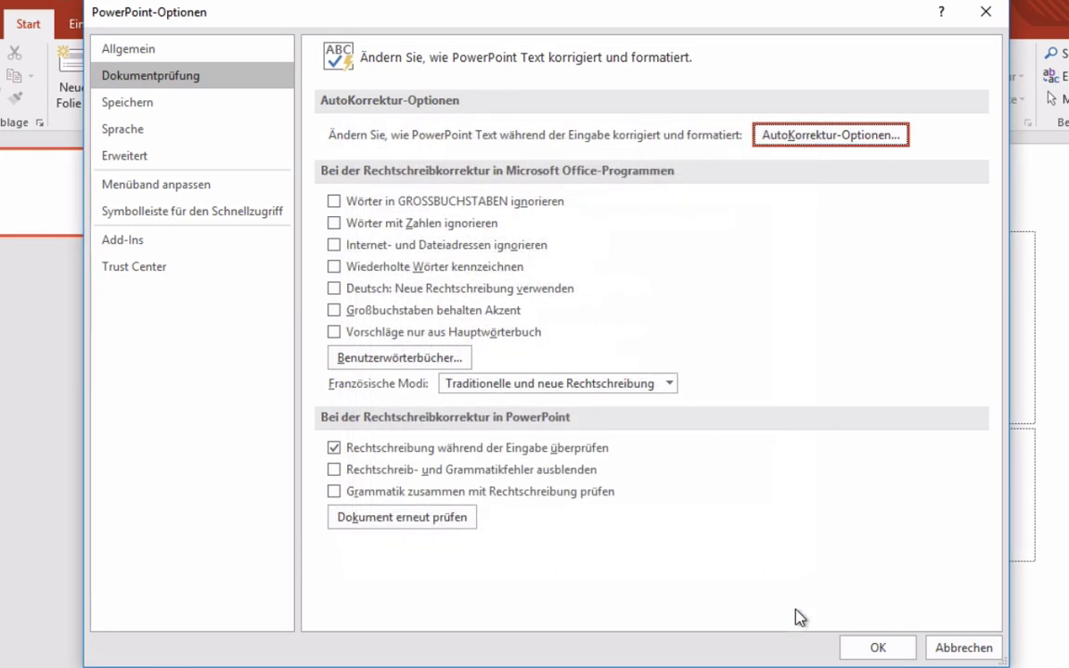
pyautogui.click(882, 650)
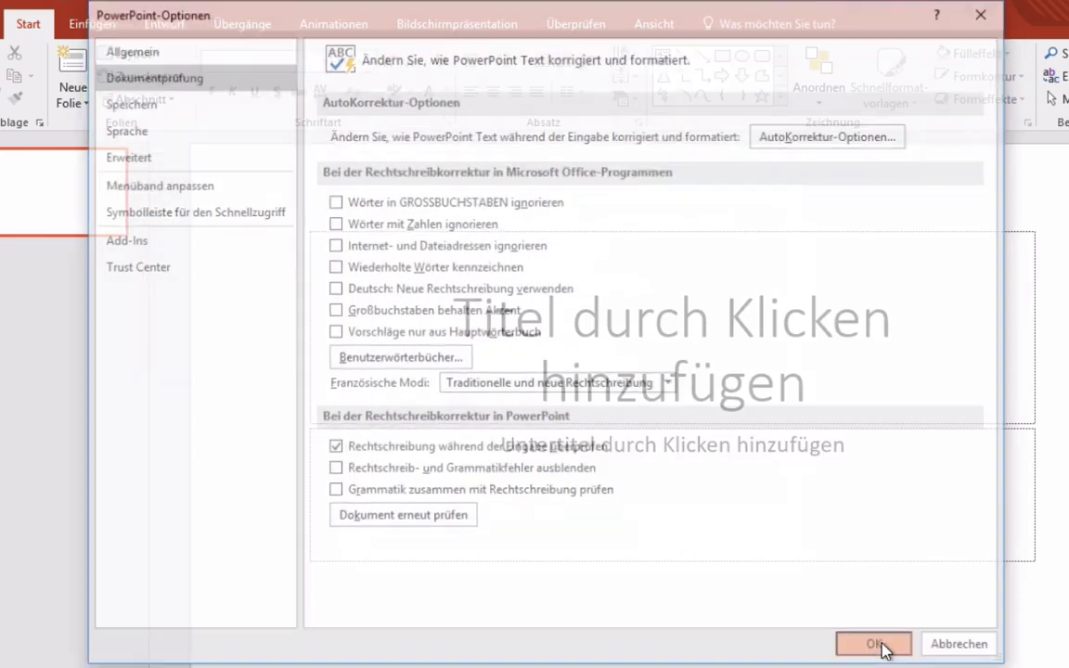